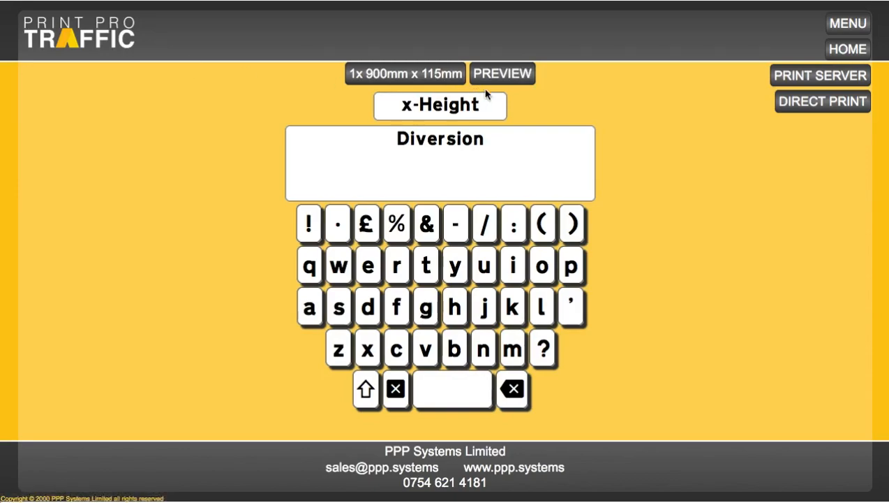
- Preview the Diversion plate and check the download options for its PDF without saving the file
left_click(503, 74)
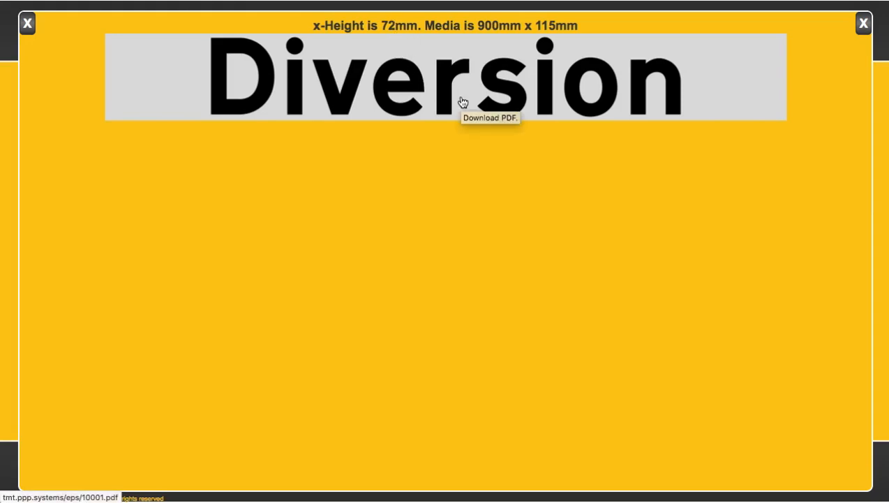
left_click(430, 74)
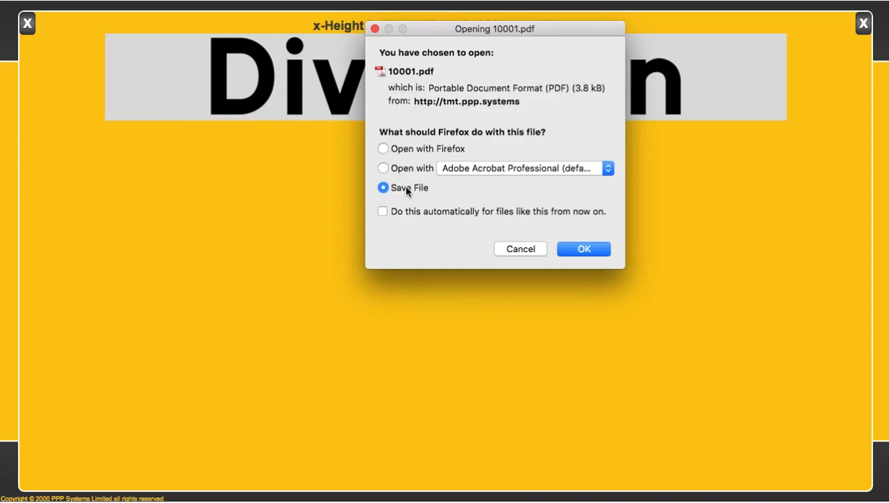
left_click(529, 250)
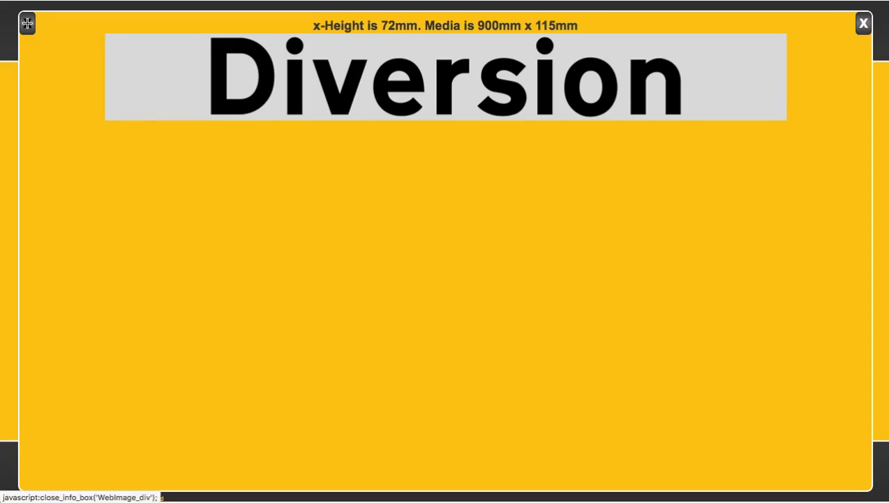
left_click(27, 23)
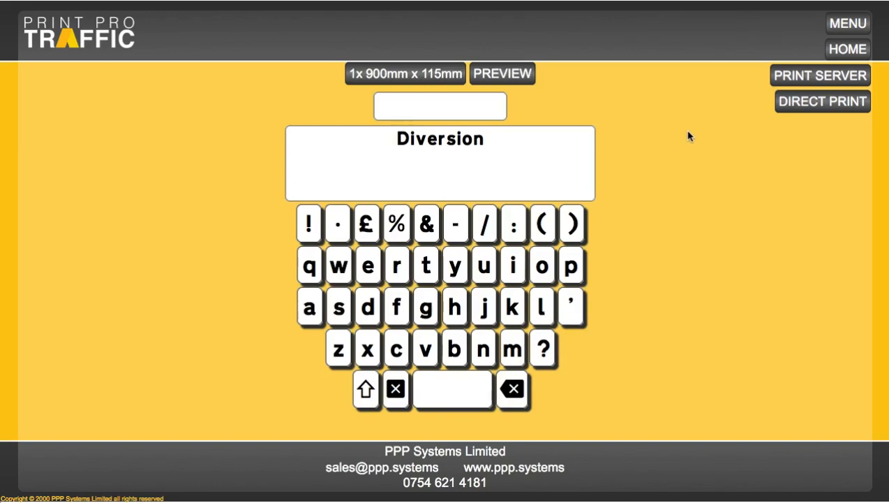
- Save an OKI Direct Print printer with the IPv4 address 192.168.1.240
left_click(787, 102)
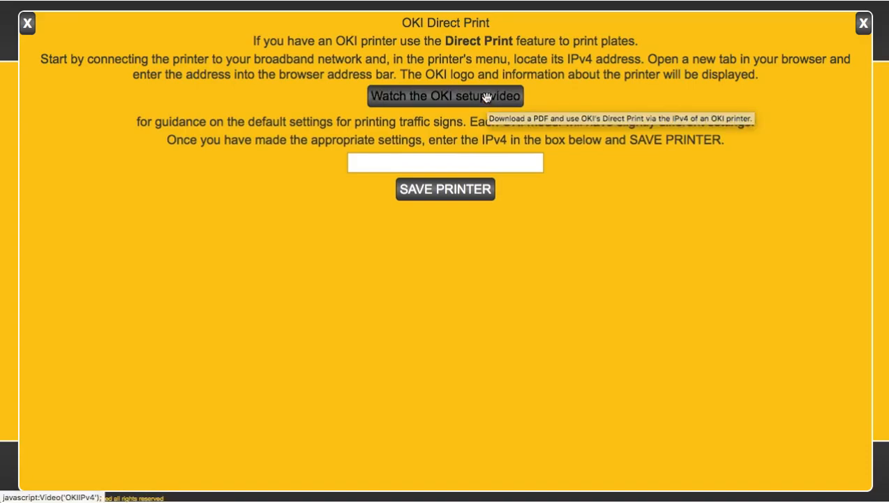
left_click(445, 161)
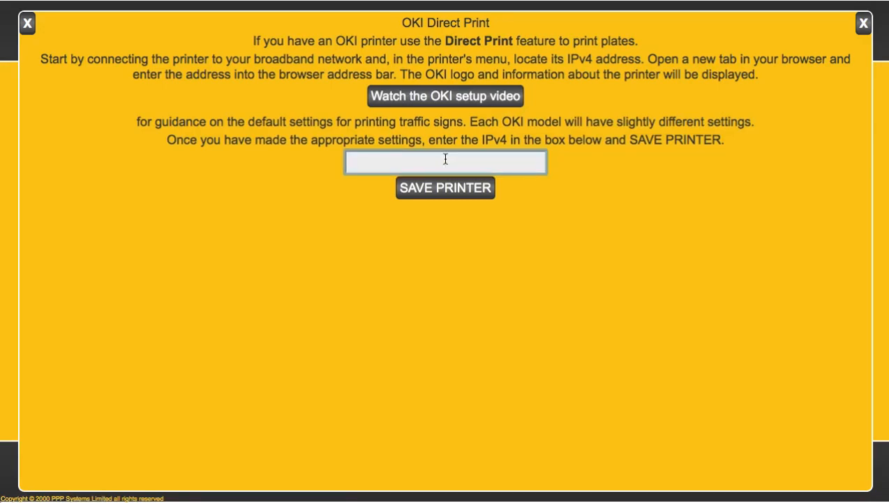
type("192.168.1.240")
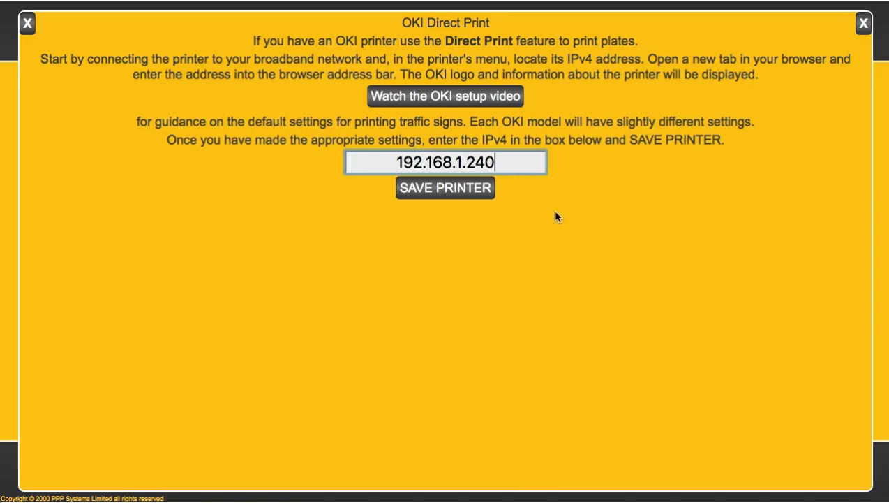
left_click(440, 188)
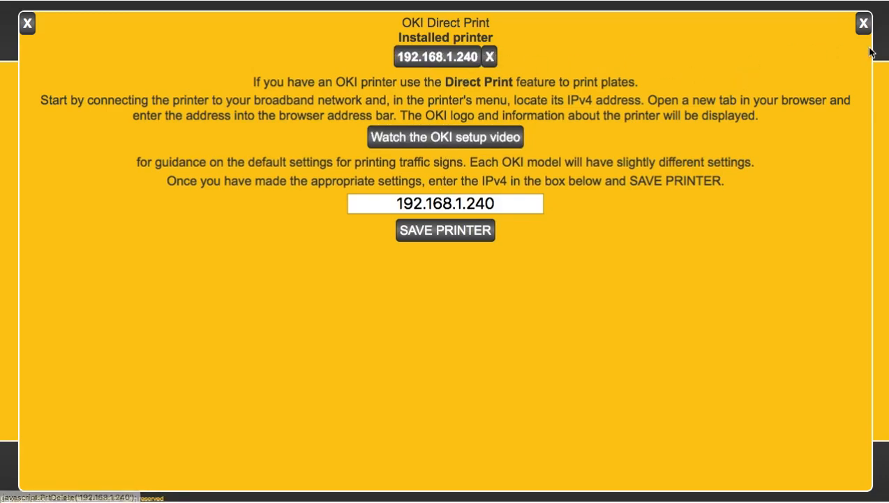
left_click(865, 24)
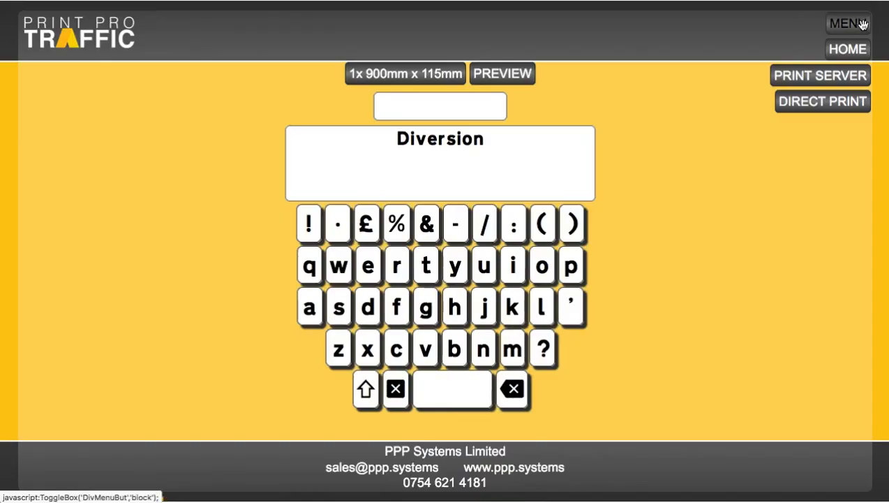
- Preview the Diversion plate and save its PDF as 10002.pdf in the TMT folder
left_click(494, 73)
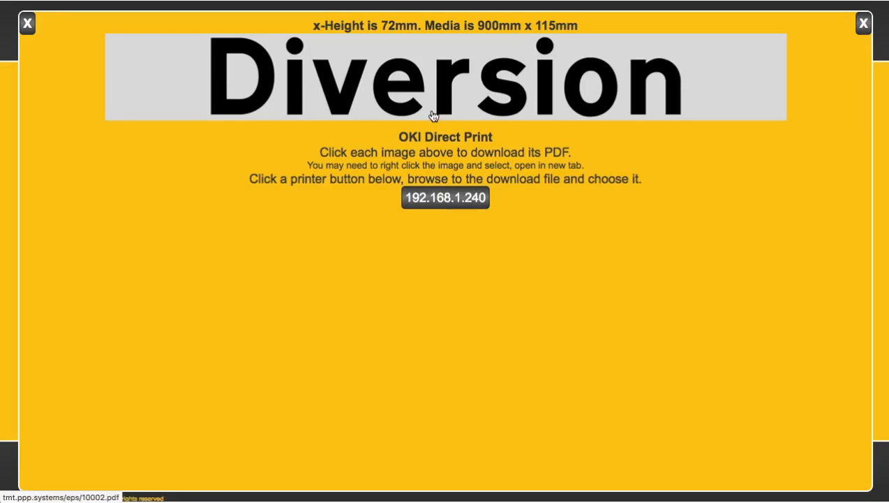
left_click(428, 74)
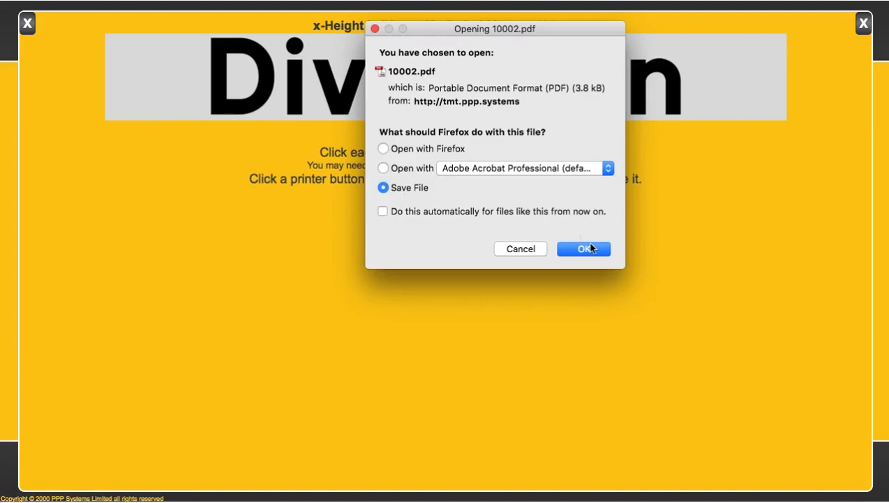
left_click(585, 250)
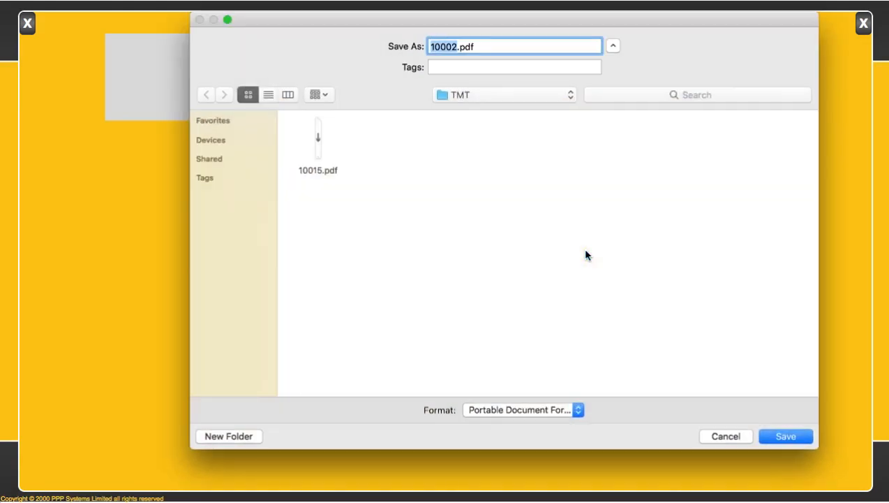
left_click(785, 437)
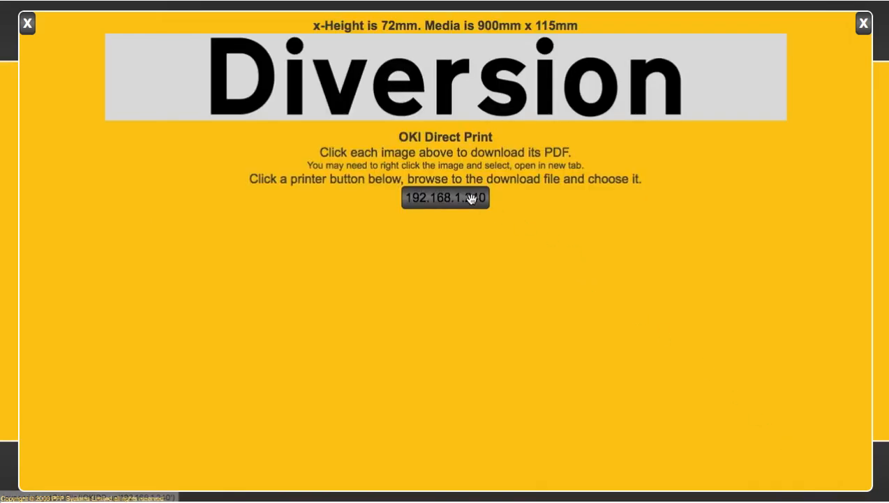
- Send 10002.pdf from the TMT folder to the direct printer 192.168.1.240, and close the preview
left_click(441, 200)
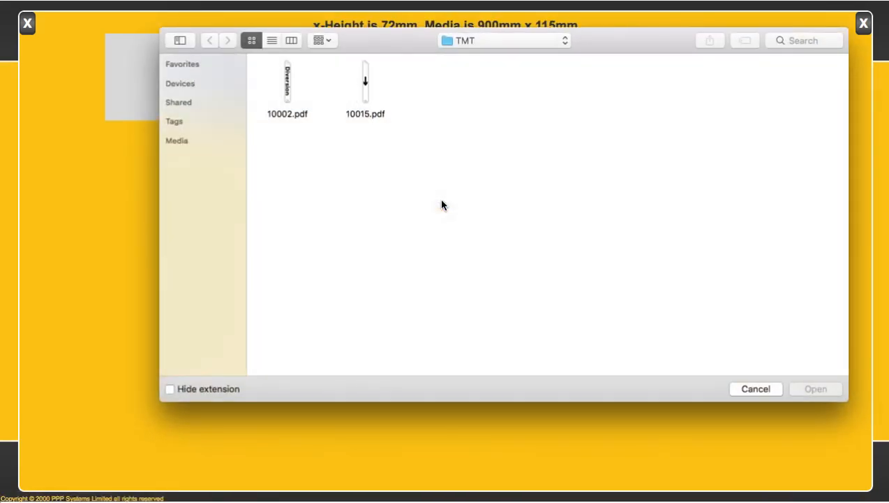
left_click(288, 88)
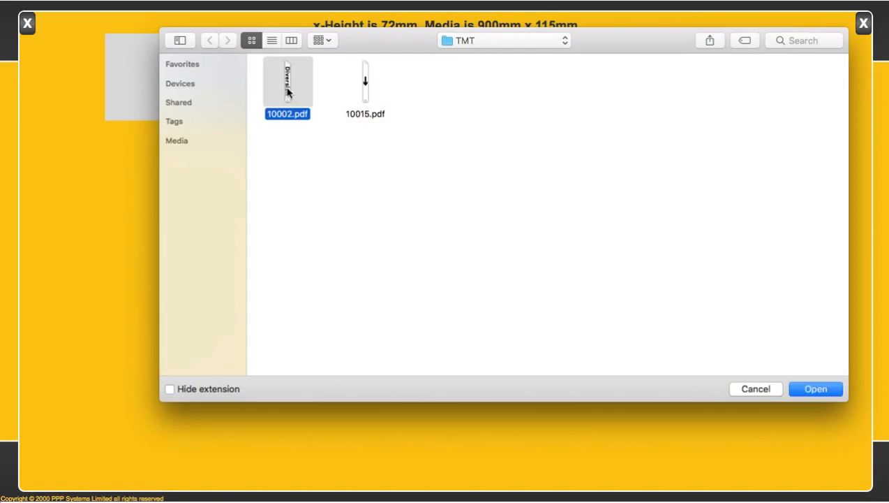
left_click(816, 390)
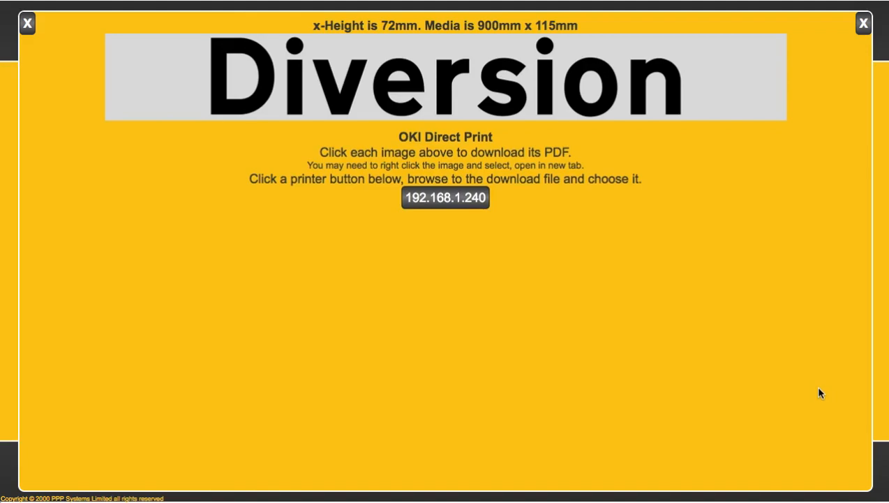
left_click(865, 27)
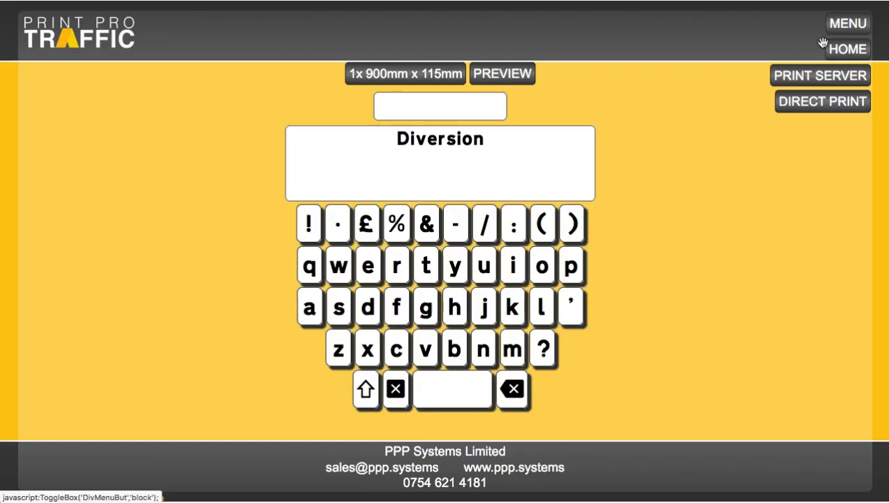
- Switch to the Print Pro Manager print server and install the network-connected OKI-C650 printer
left_click(801, 76)
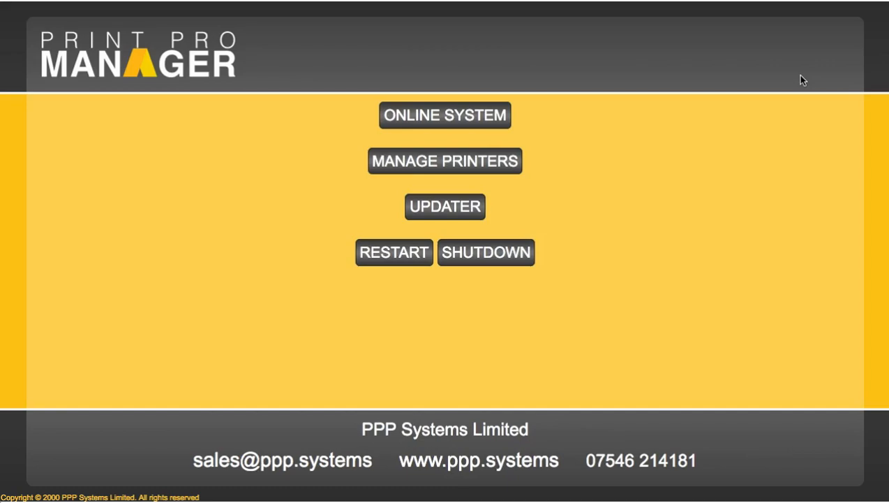
left_click(477, 166)
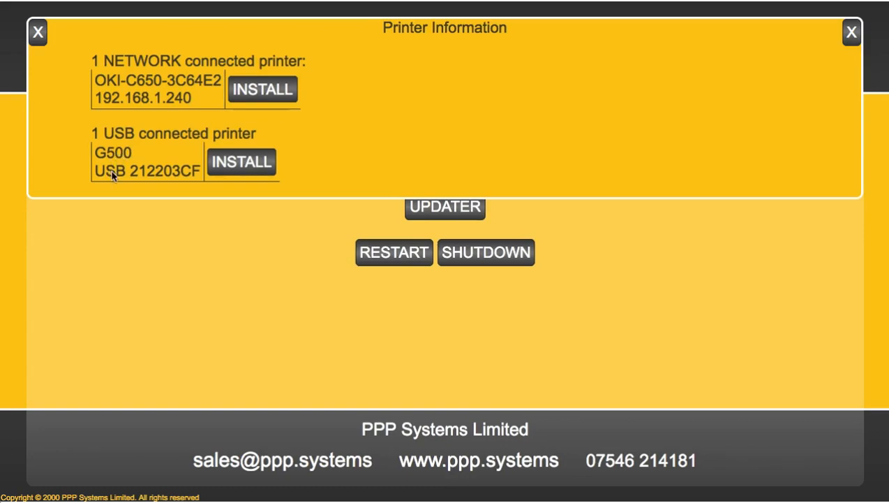
left_click(272, 92)
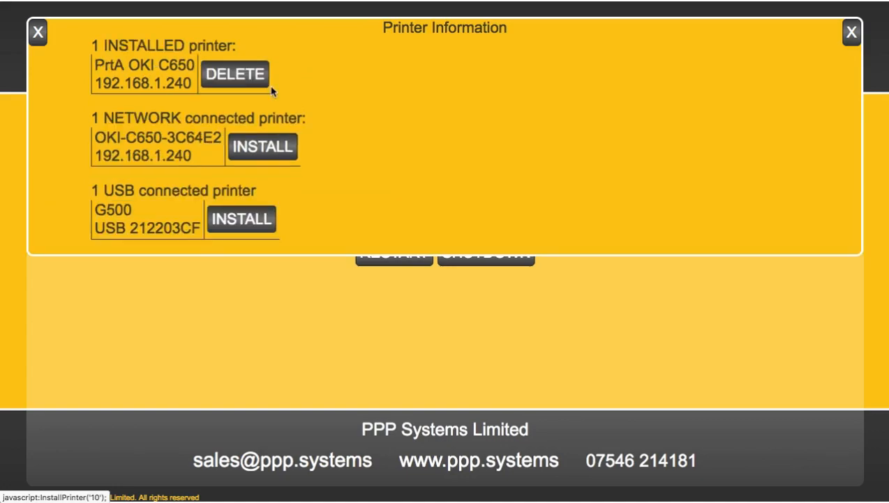
left_click(36, 31)
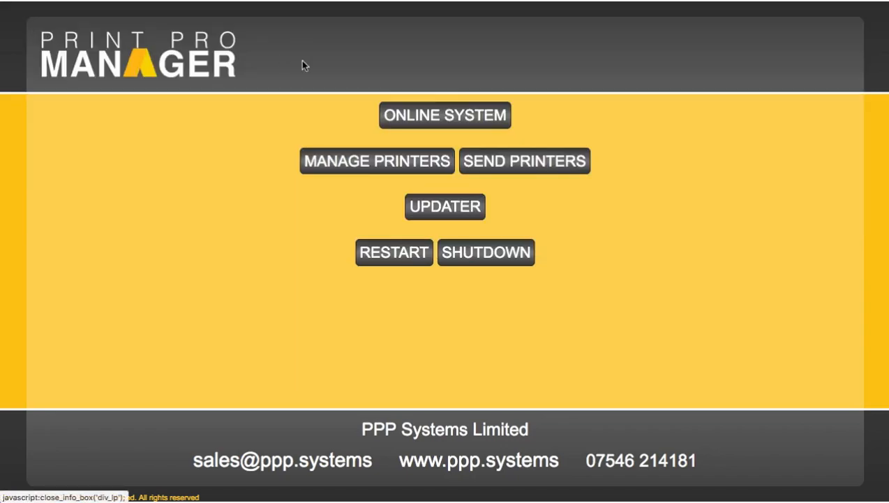
- Switch back to the Print Pro Traffic online system and open a blank sign design
left_click(503, 115)
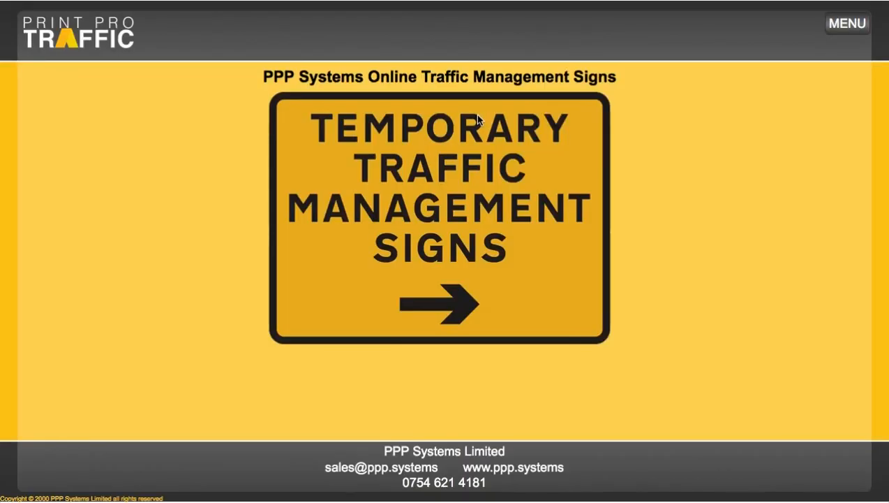
left_click(856, 25)
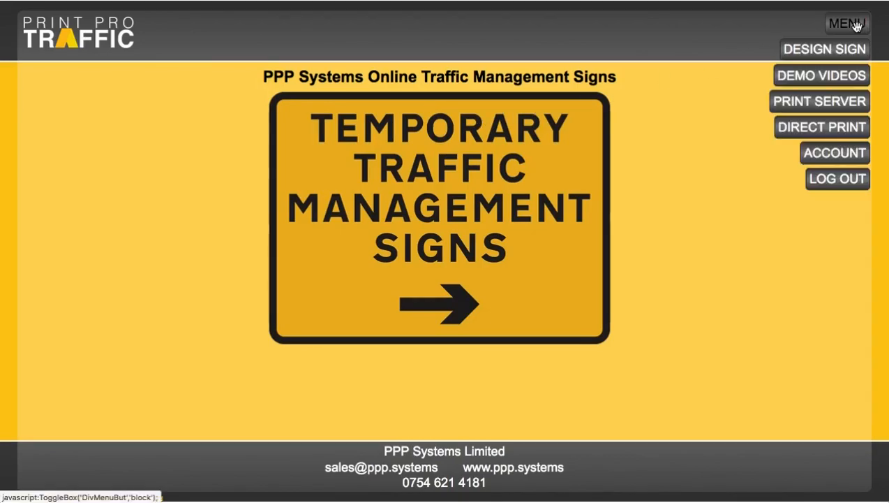
left_click(836, 53)
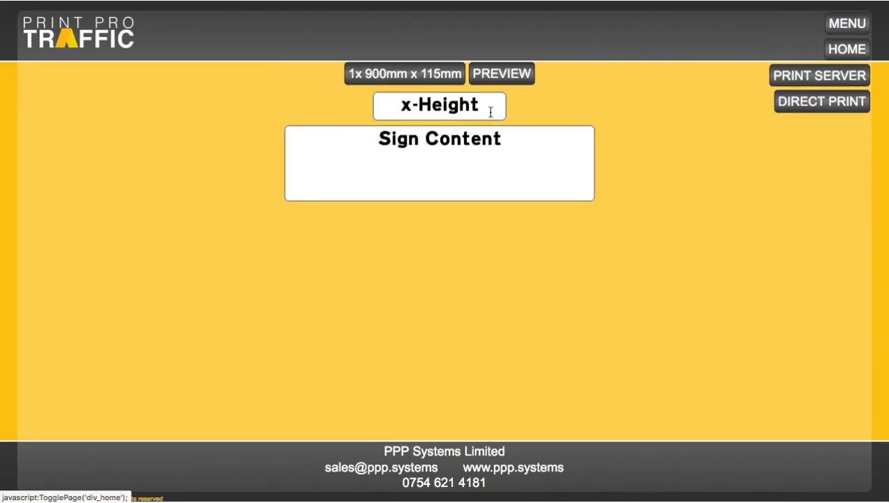
- Enter "Diversion" as the sign content and preview the plate with its available printers
left_click(461, 146)
type("Div")
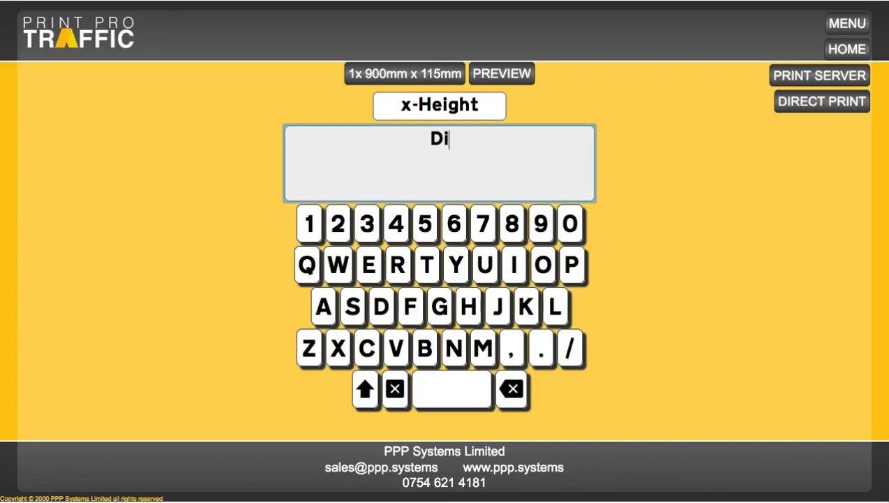
type("ion")
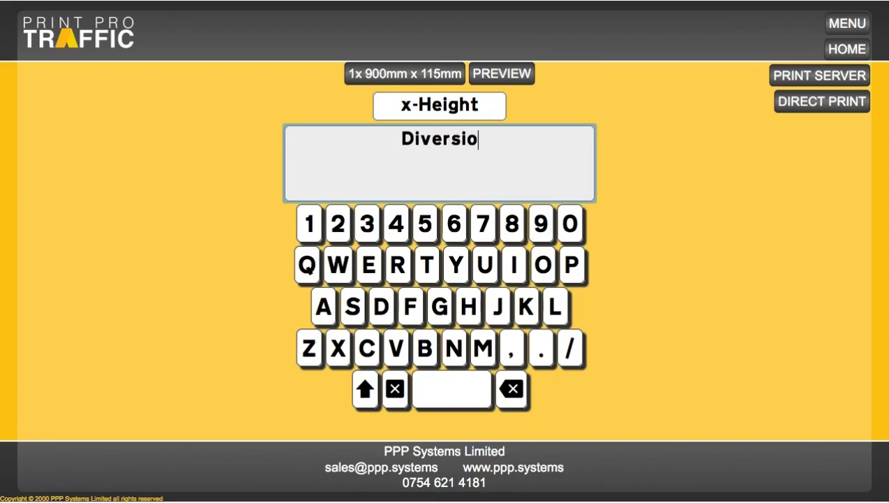
left_click(509, 73)
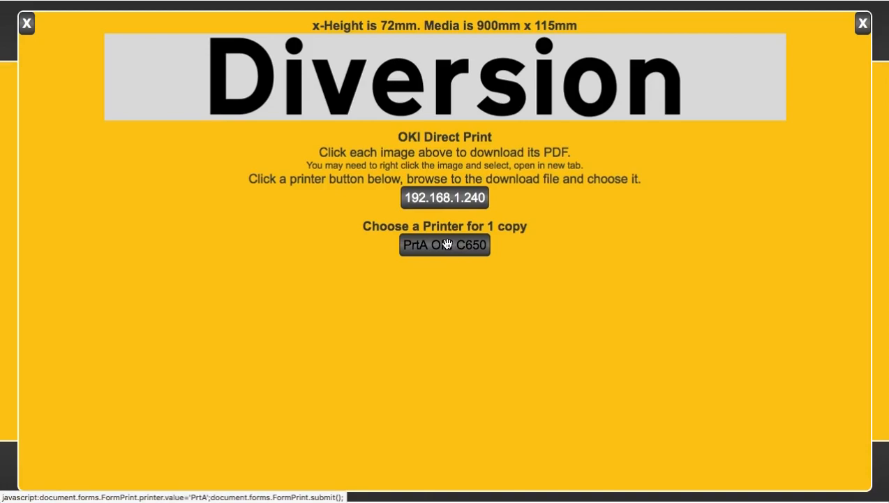
left_click(862, 24)
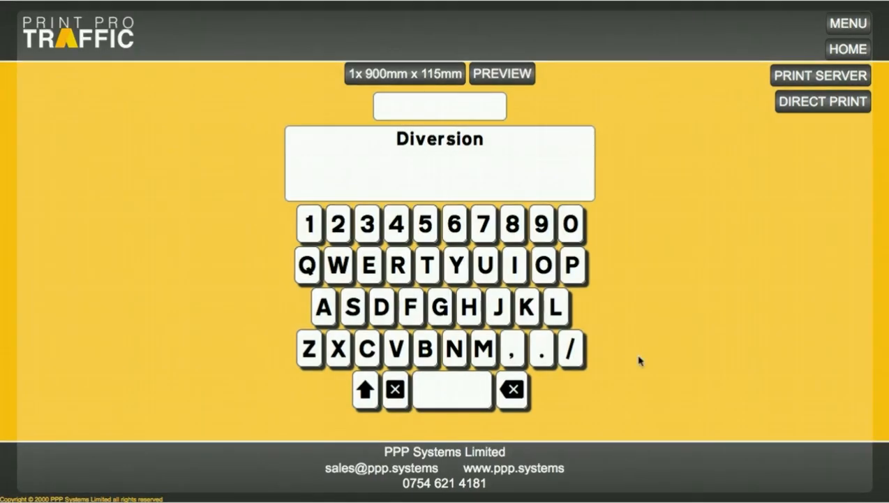
- Extend the sign content to "Diversion on Main Street June 12th to 14th", preview the plate, and close the preview
left_click(512, 141)
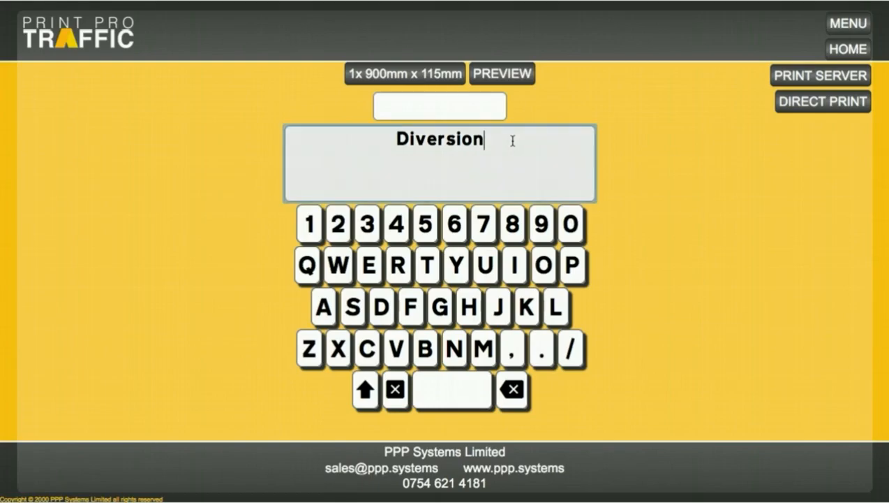
type("on Ma")
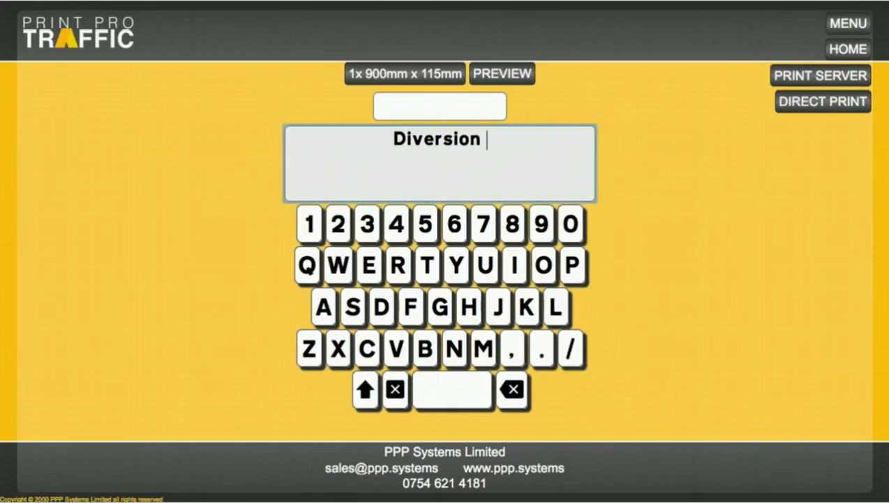
type("in")
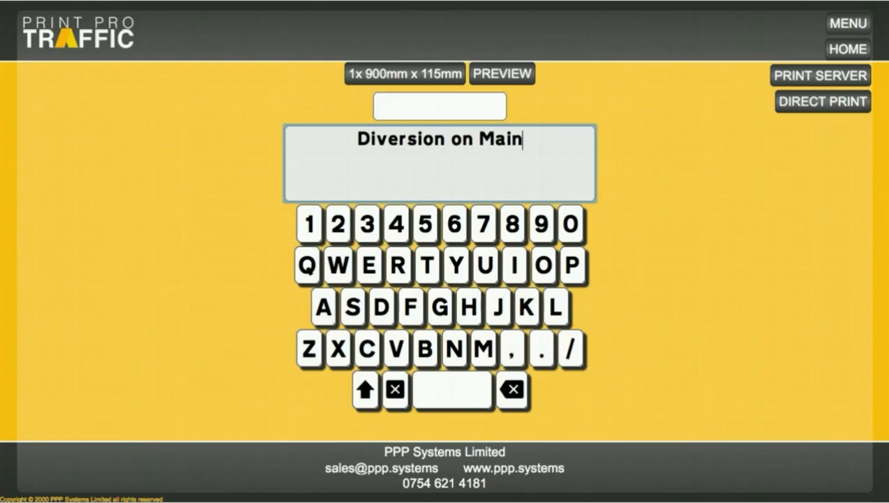
type(" Stree")
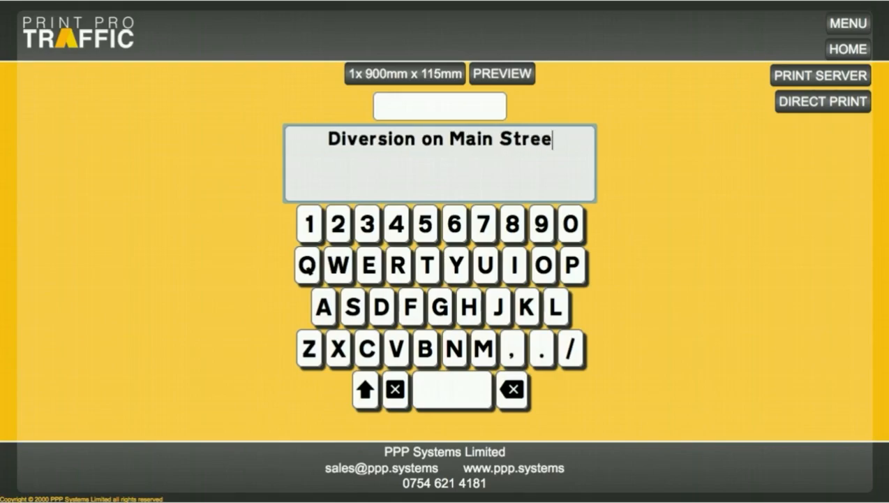
type("t Jun")
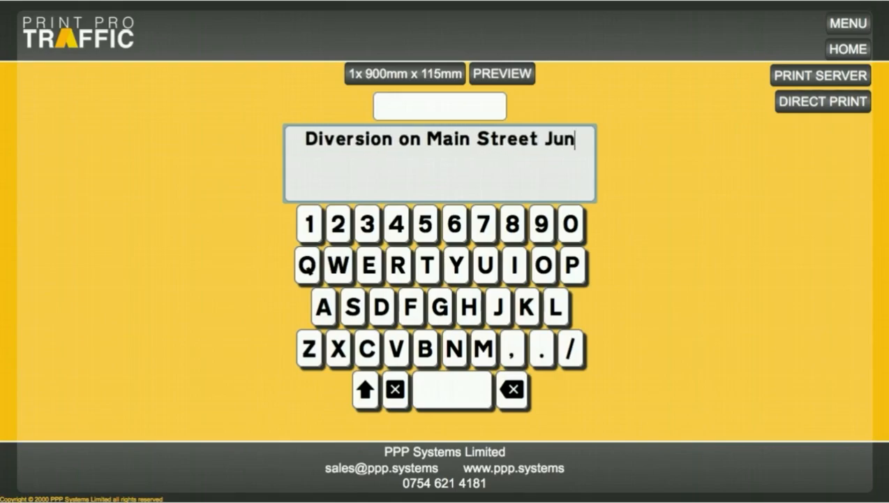
type("e 12th ")
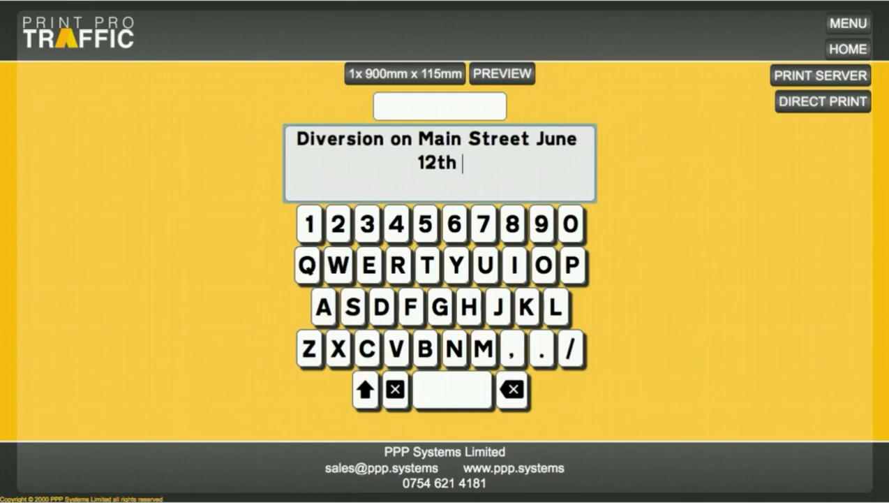
type("to Jun")
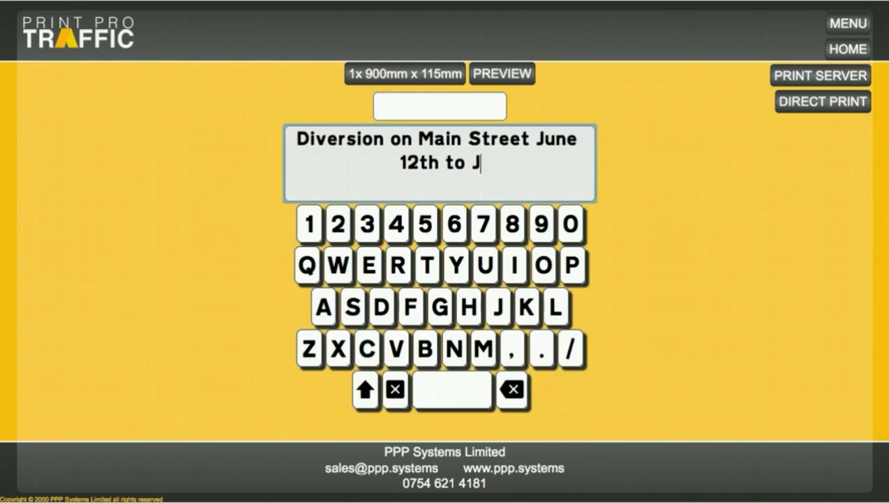
key("BackSpace")
key("BackSpace")
key("BackSpace")
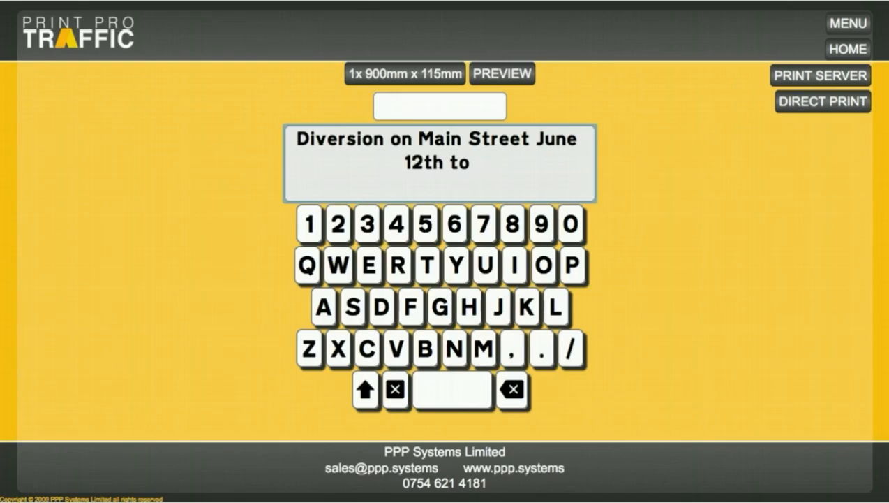
type("14")
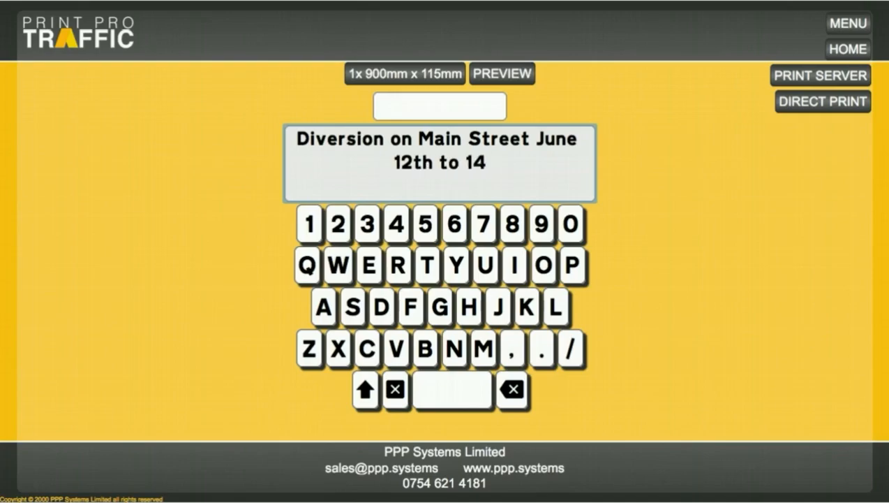
type("th")
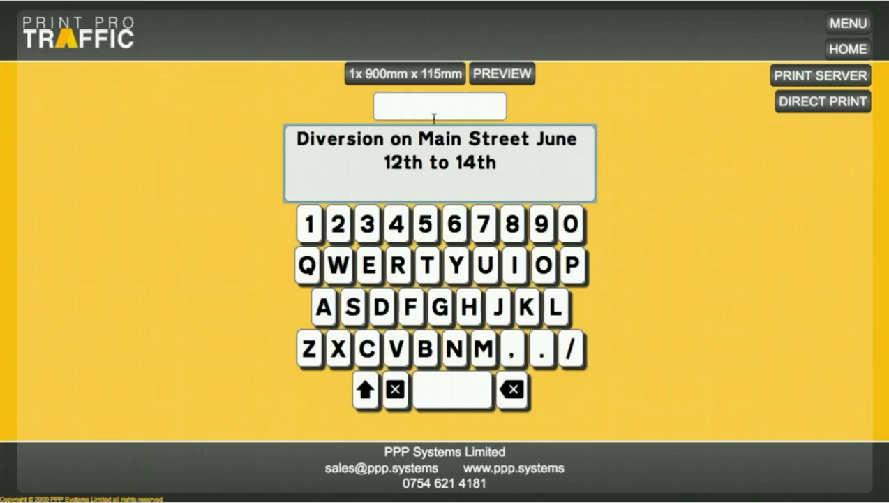
left_click(503, 74)
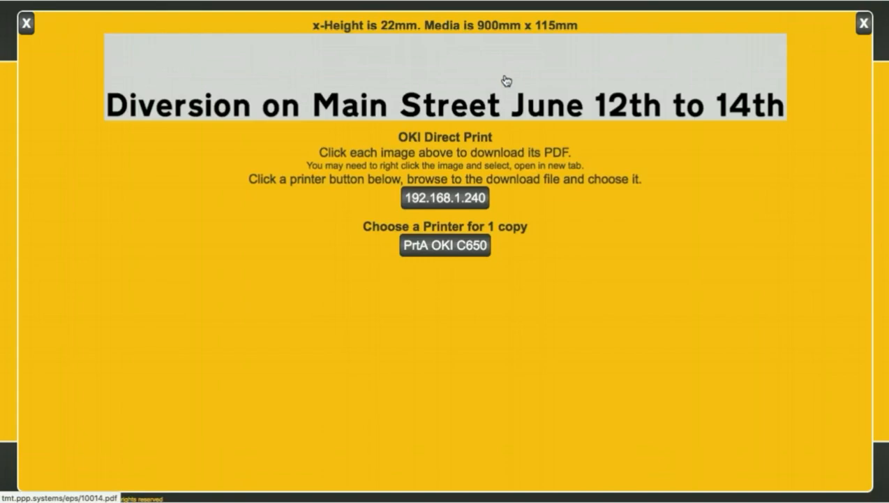
left_click(863, 25)
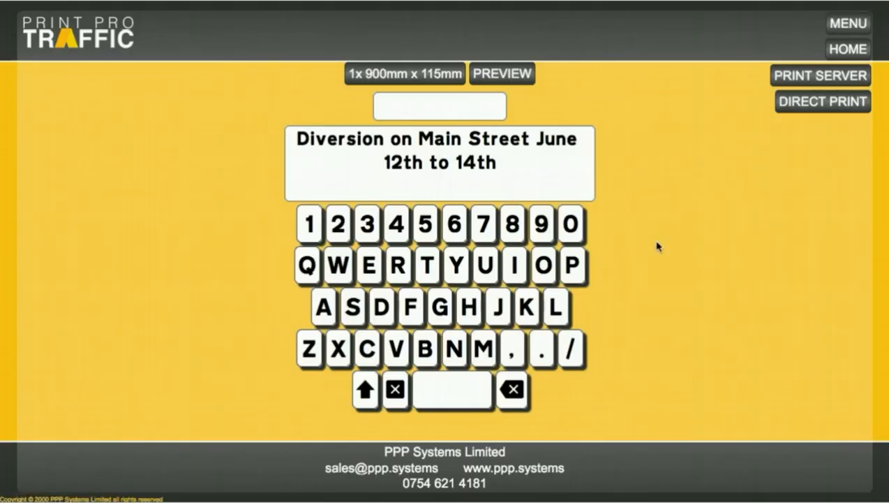
- Set the sign's x-height to 50 mm, preview the resulting plates, and close the preview
left_click(440, 107)
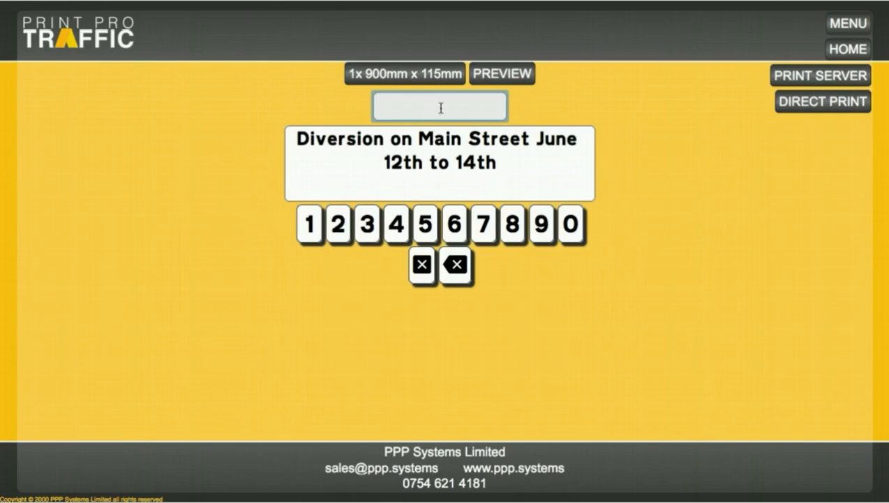
left_click(424, 225)
left_click(571, 225)
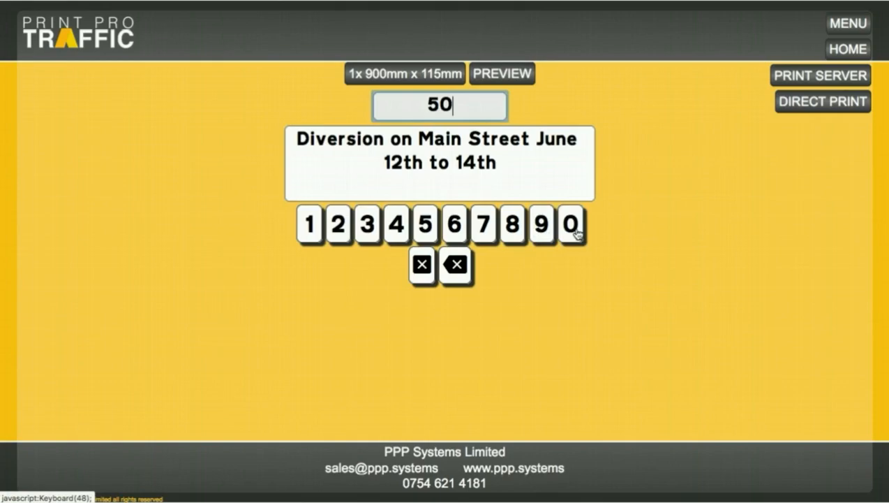
left_click(510, 75)
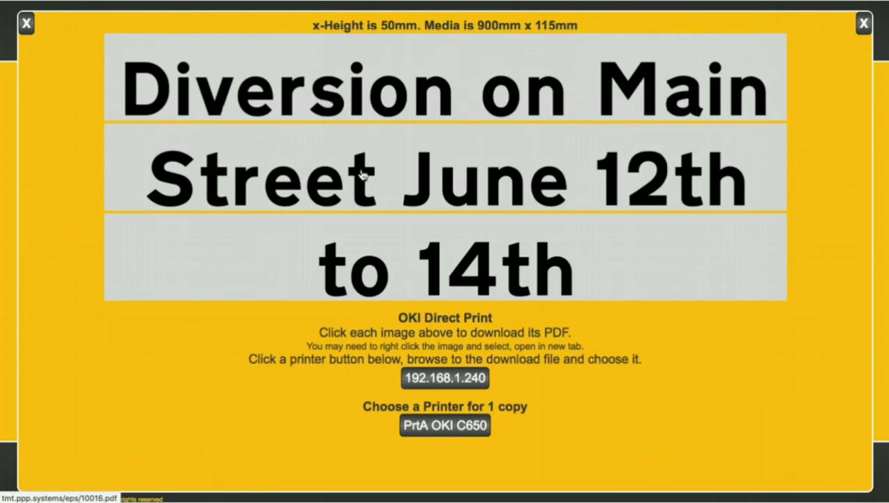
left_click(27, 21)
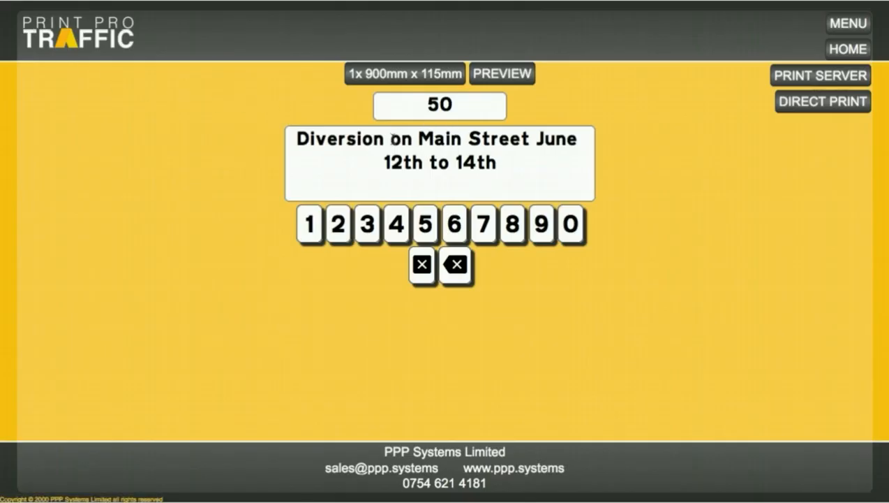
- Split the content into the lines "Diversion", "on Main Street" and "June 12th to 14th", then check the preview and close it
left_click(392, 139)
key("BackSpace")
key("Return")
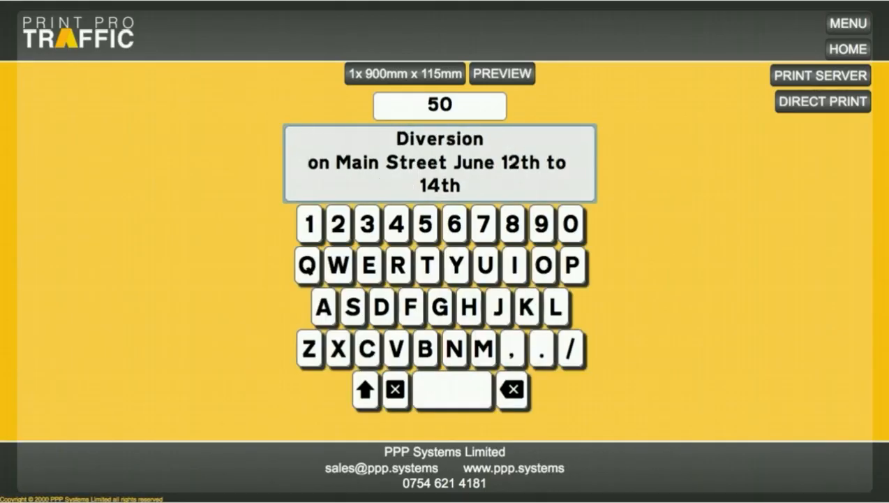
left_click(455, 163)
key("BackSpace")
key("Return")
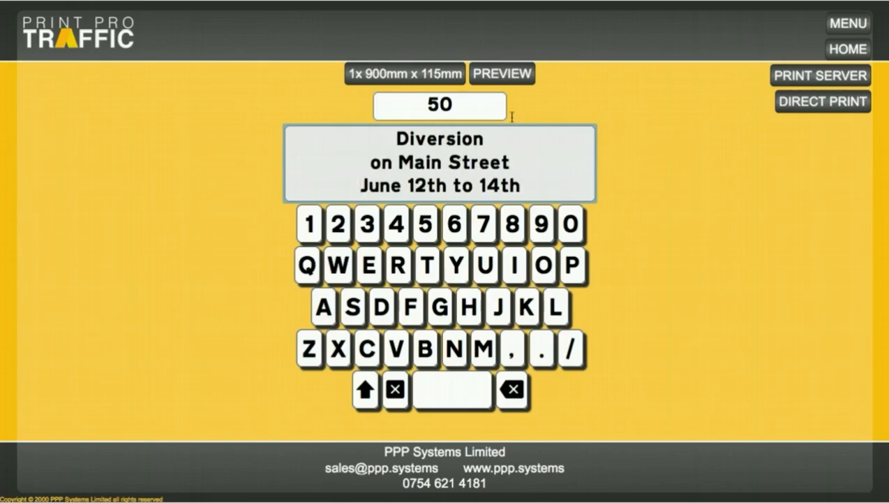
left_click(518, 74)
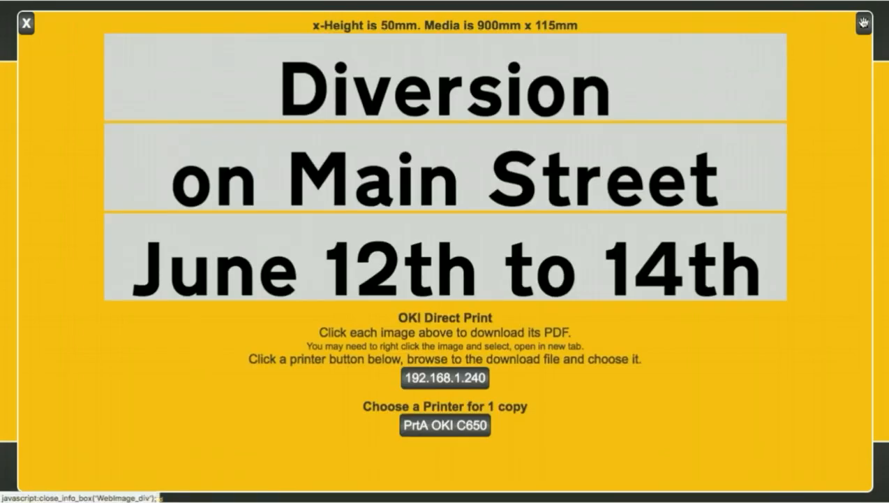
left_click(864, 23)
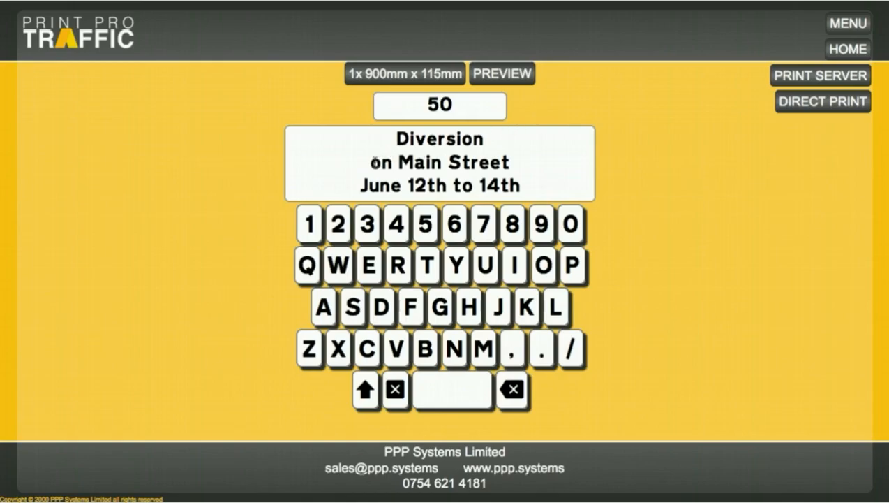
- Remove both line breaks so the sign content is continuous text again, then preview the plates and close the preview
left_click(371, 162)
key("BackSpace")
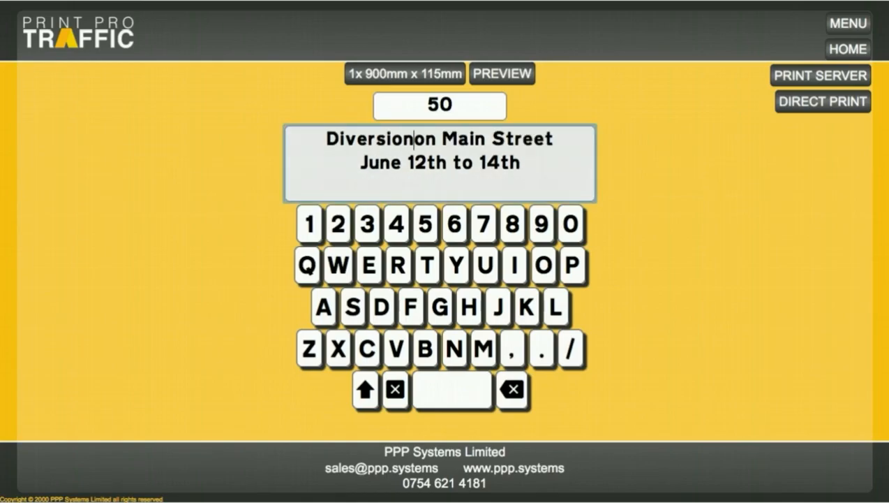
left_click(361, 164)
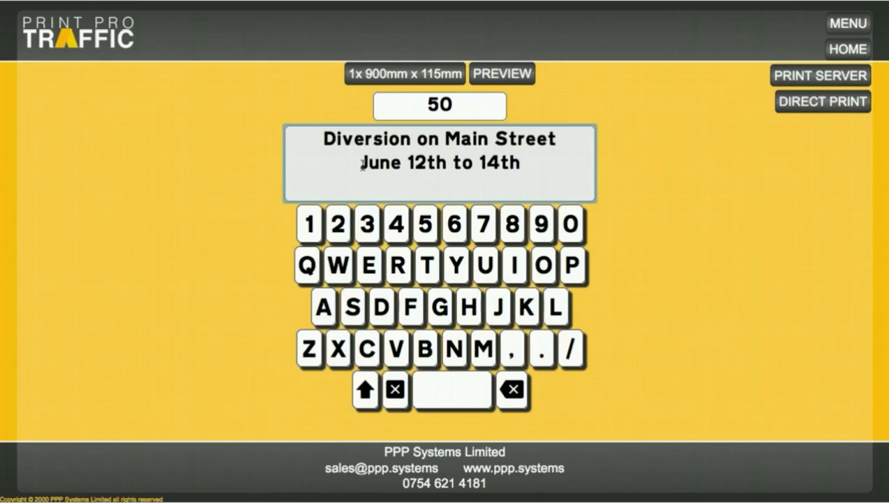
key("BackSpace")
left_click(502, 73)
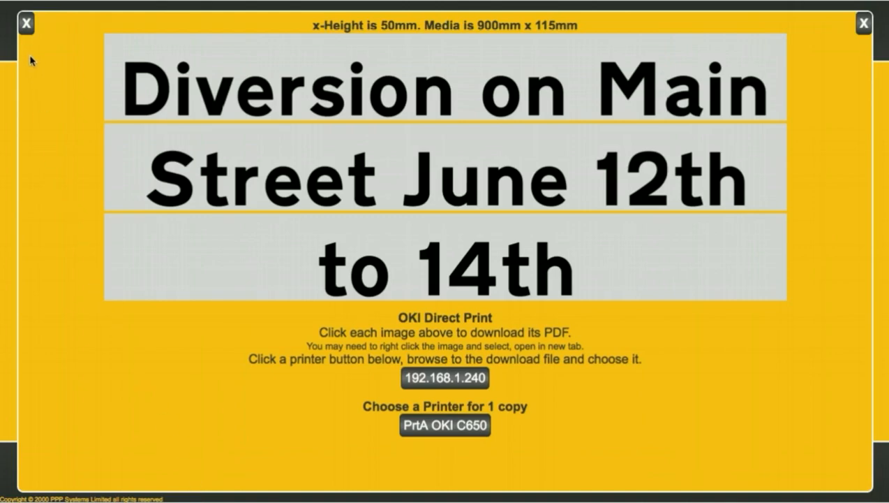
left_click(25, 24)
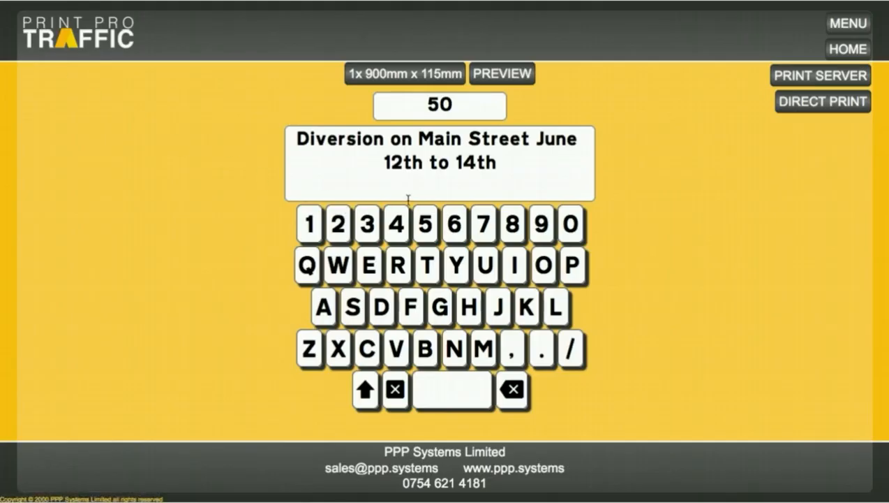
- Clear the entire sign content and switch the on-screen keyboard to the symbol characters
left_click(499, 168)
left_click_drag(500, 168, 270, 135)
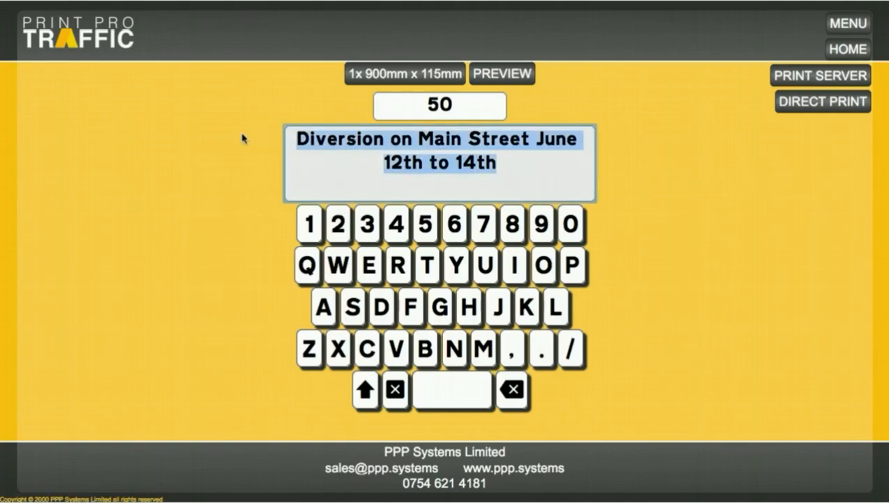
key("BackSpace")
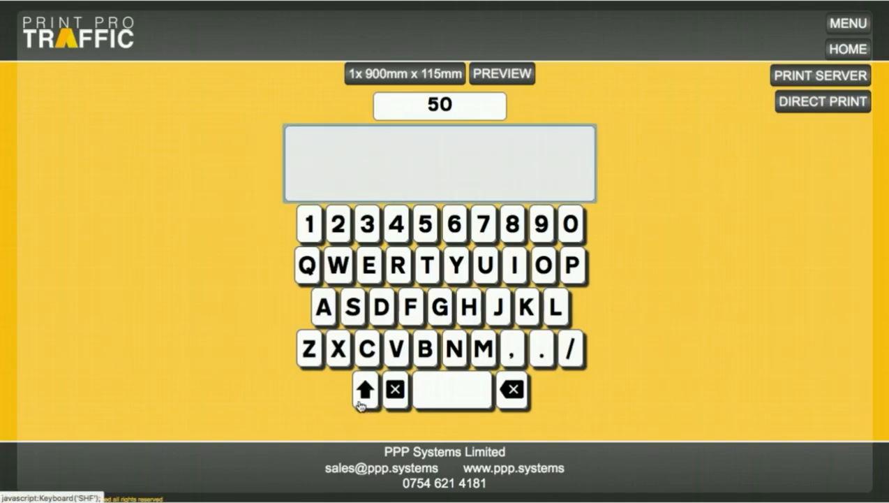
left_click(366, 392)
left_click(366, 392)
left_click(366, 392)
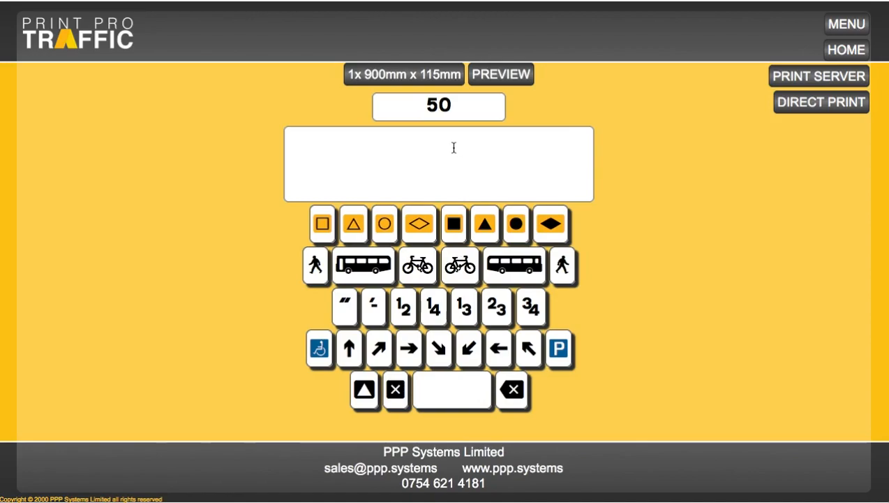
- Enter the ½, bus, right-facing pedestrian, up-left arrow, parking and solid circle symbols, preview the plate, and close the preview
left_click(454, 149)
left_click(406, 319)
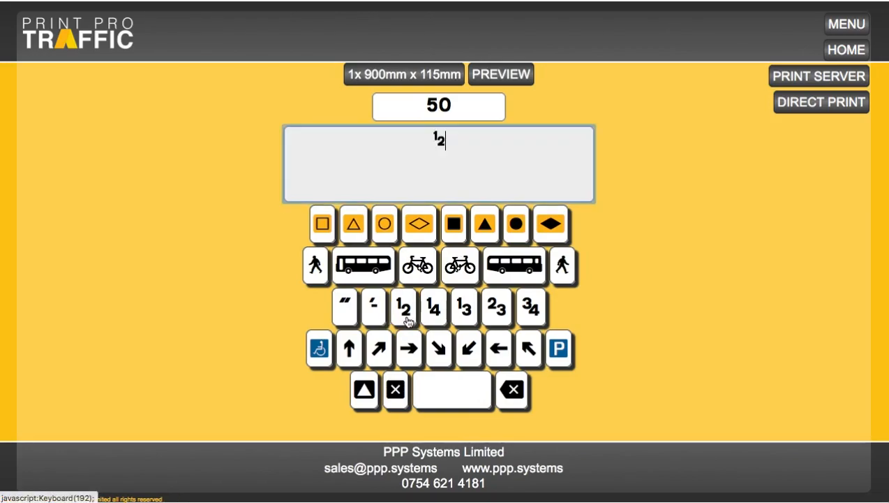
left_click(511, 272)
left_click(562, 268)
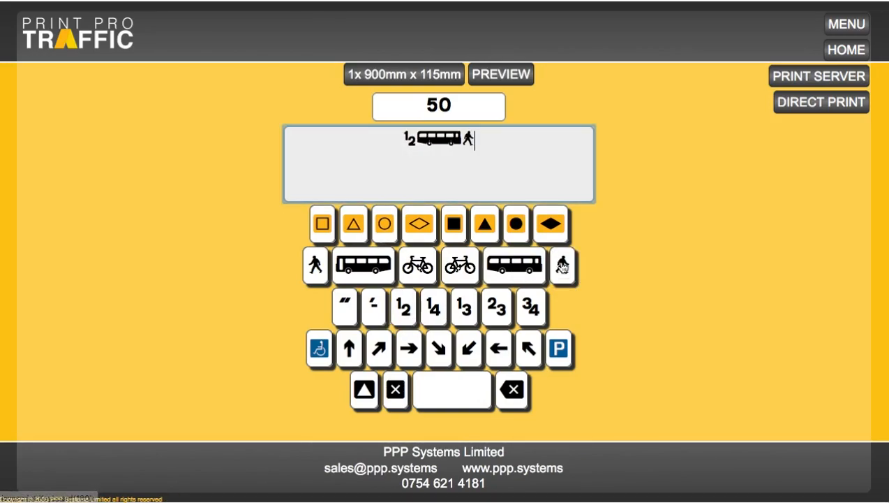
left_click(529, 348)
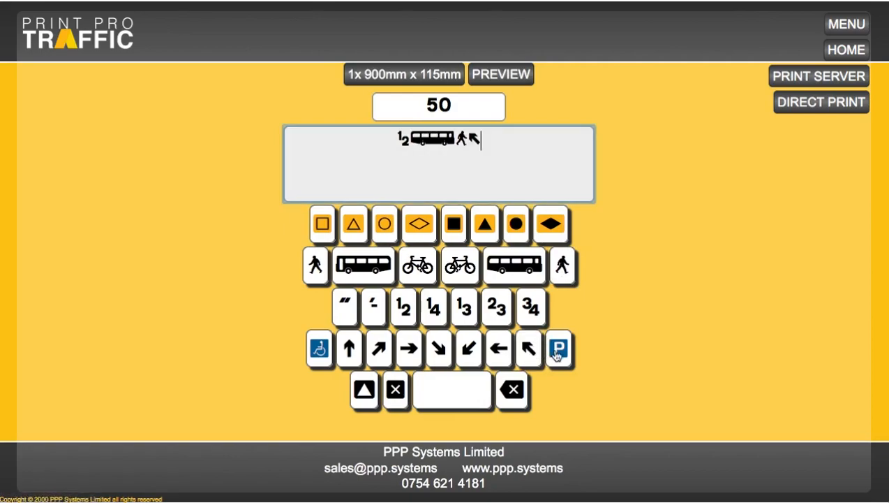
left_click(561, 355)
left_click(516, 224)
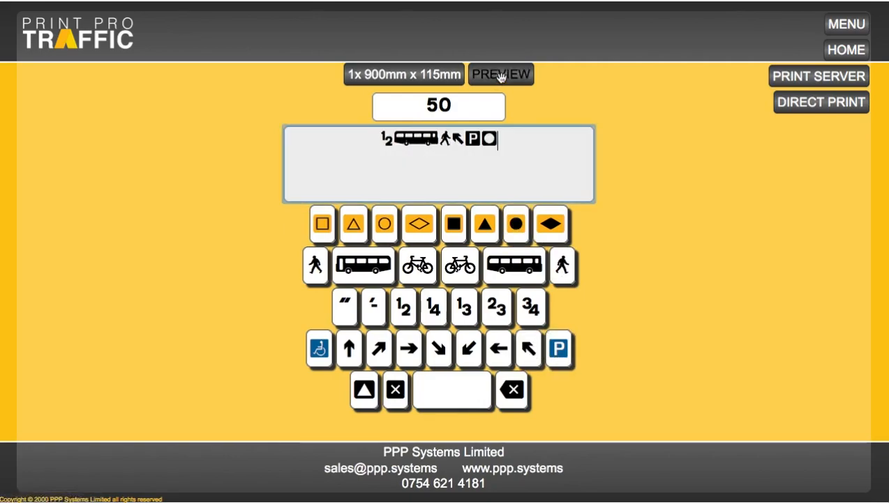
left_click(502, 78)
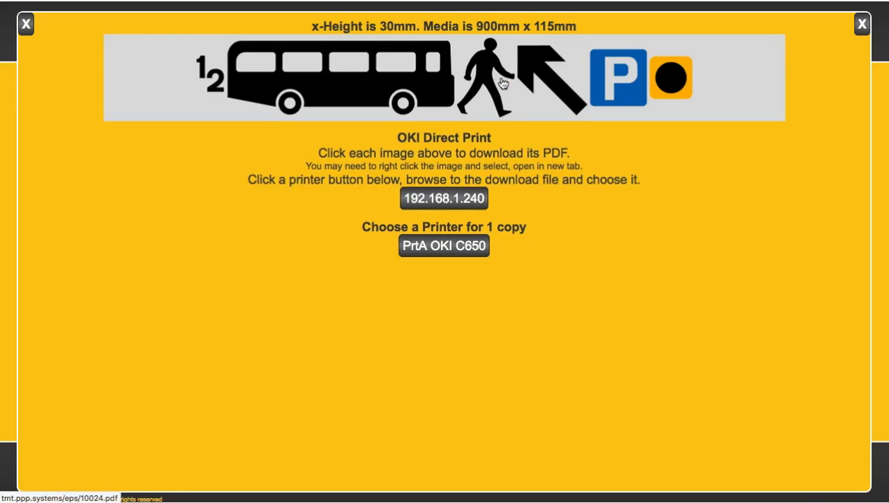
left_click(860, 26)
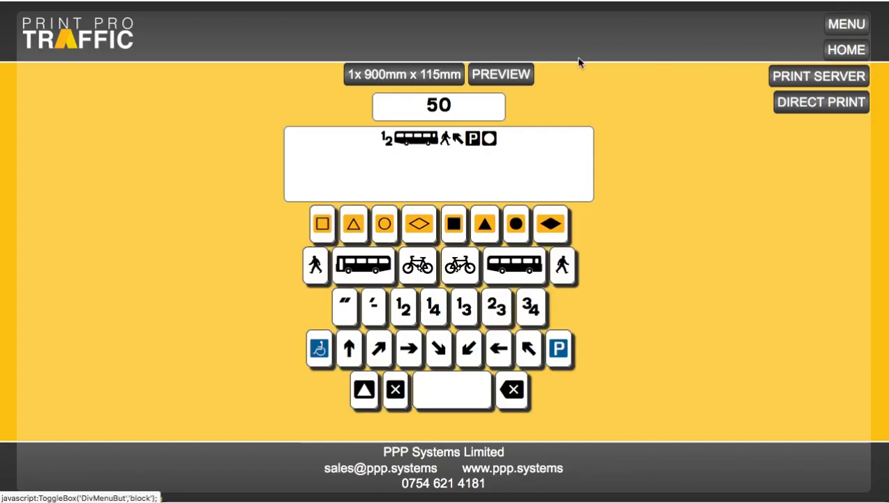
- Set the media length to 300mm and the media width to 215mm, then close the media options
left_click(435, 74)
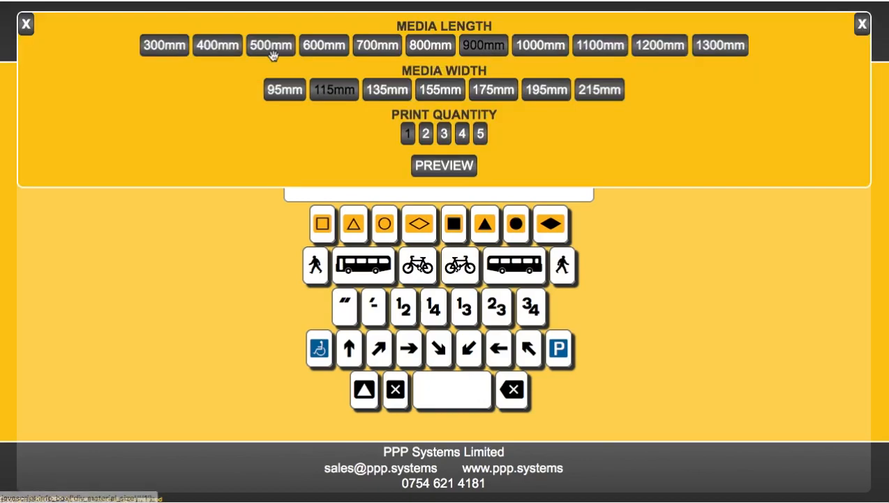
left_click(162, 46)
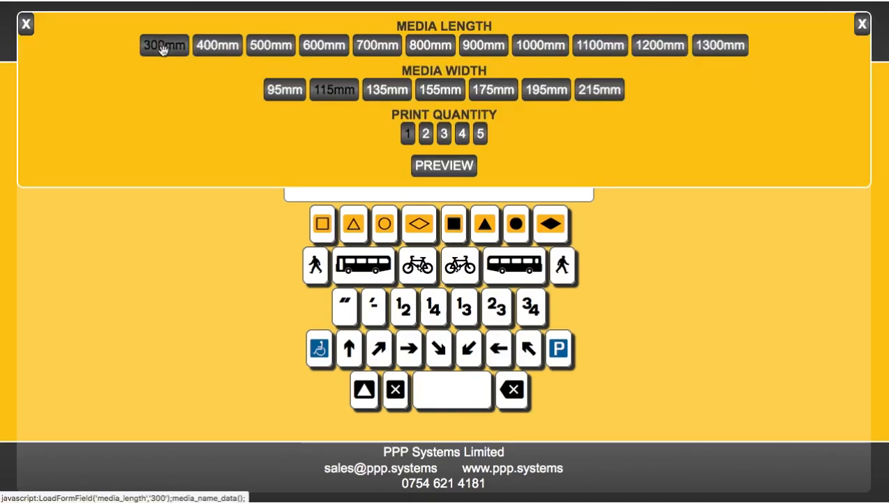
left_click(596, 90)
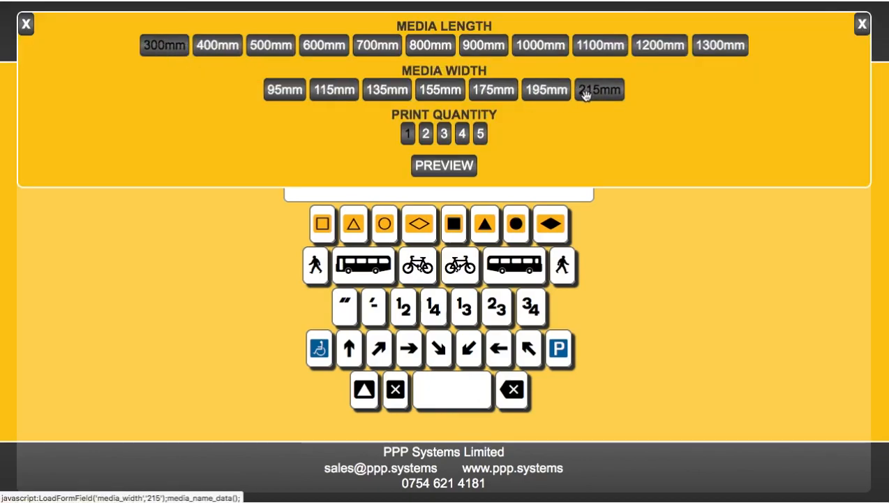
left_click(862, 24)
- Replace all the sign content with a single parking symbol, preview the plate, and close the preview
left_click_drag(496, 143, 268, 140)
key("BackSpace")
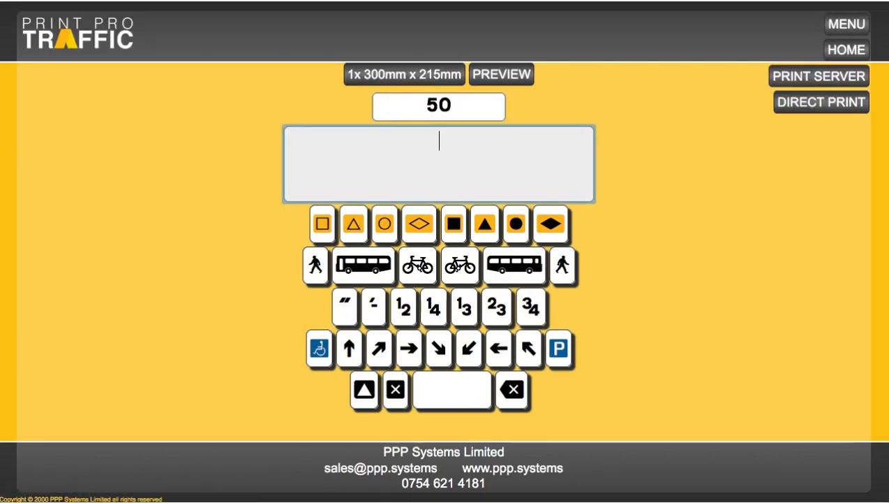
left_click(555, 344)
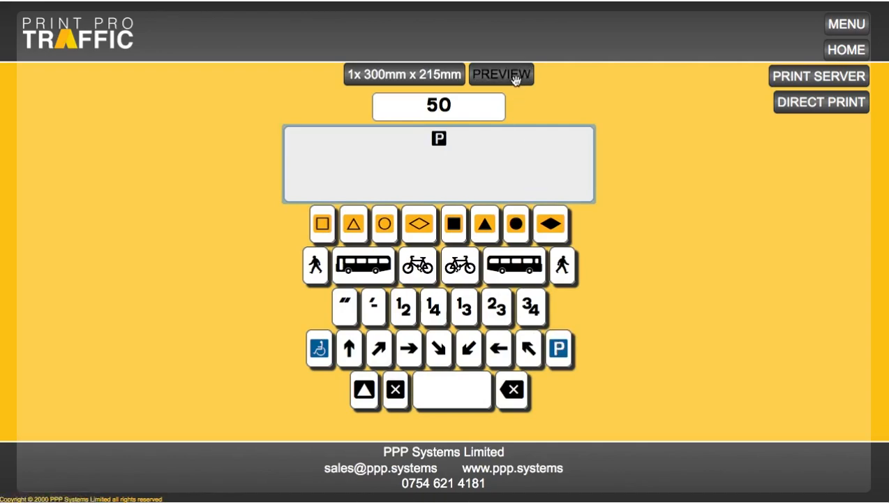
left_click(478, 74)
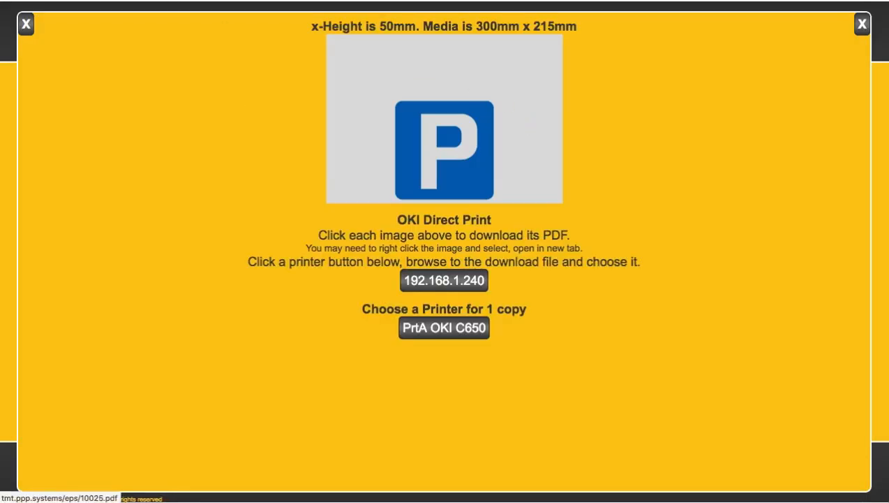
left_click(26, 25)
- Clear the x-height value so the parking symbol is sized automatically, preview the plate, and close the preview
left_click(479, 104)
left_click_drag(479, 104, 377, 101)
key("BackSpace")
left_click(520, 74)
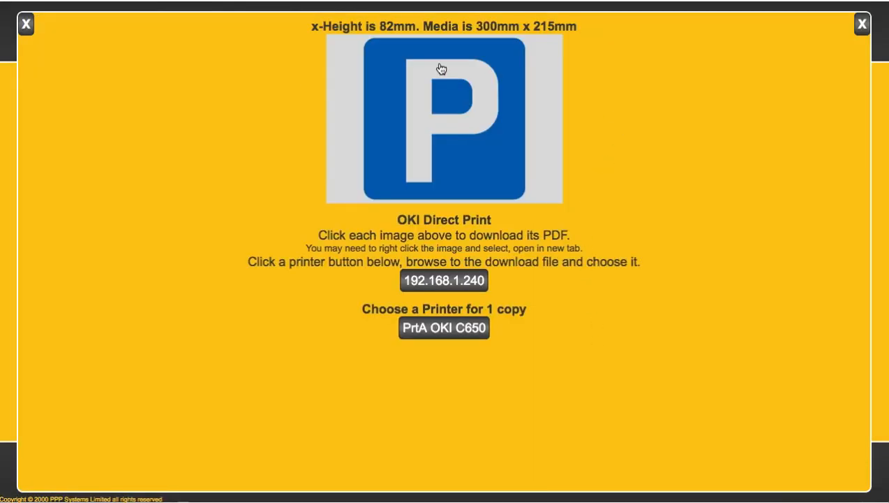
left_click(26, 25)
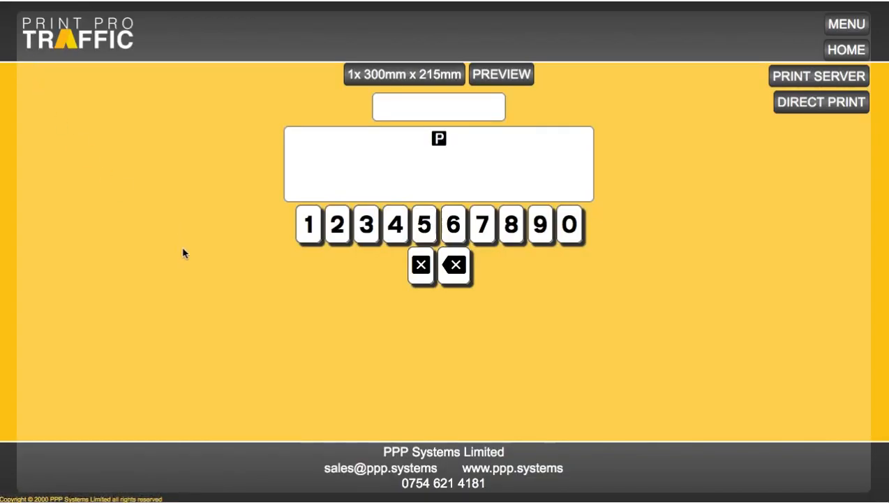
- Bring up the symbol characters on the on-screen keyboard for the sign content, then return to the home page
left_click(483, 162)
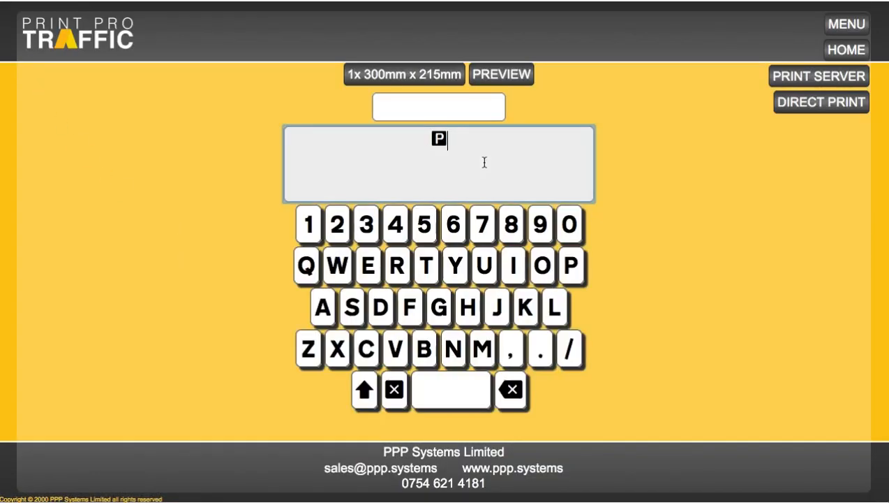
left_click(363, 391)
left_click(365, 393)
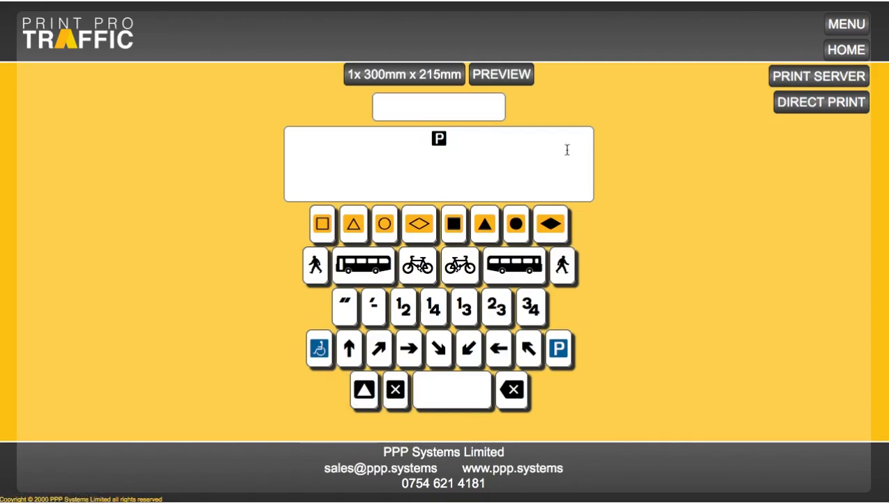
left_click(851, 48)
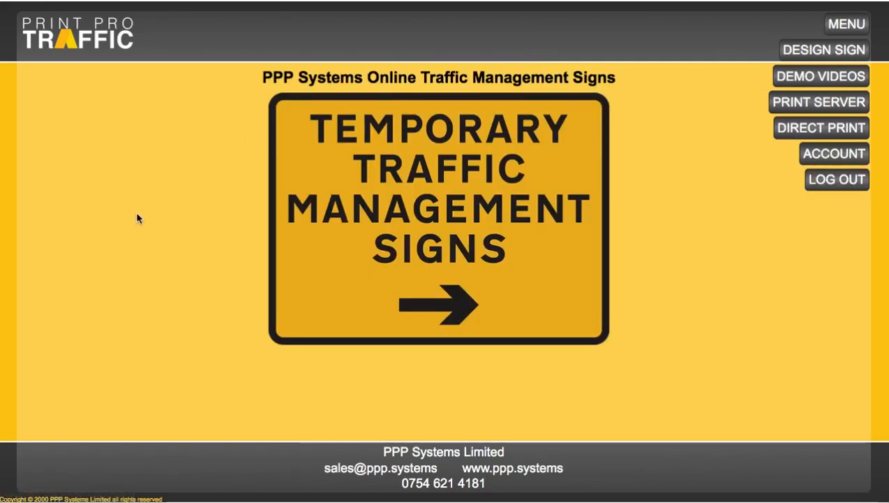